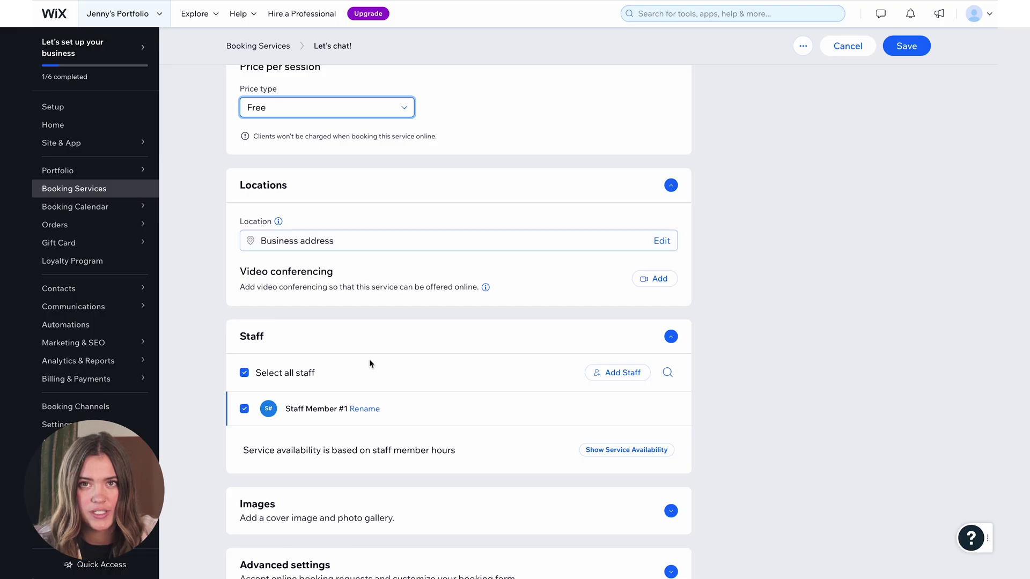
- Browse the dashboard's Activity, Site & App (mobile and branded app) and Portfolio pages
{"action": "scroll", "coordinate": [367, 360], "scroll_direction": "down", "scroll_amount": 2}
{"action": "scroll", "coordinate": [468, 437], "scroll_direction": "up", "scroll_amount": 8}
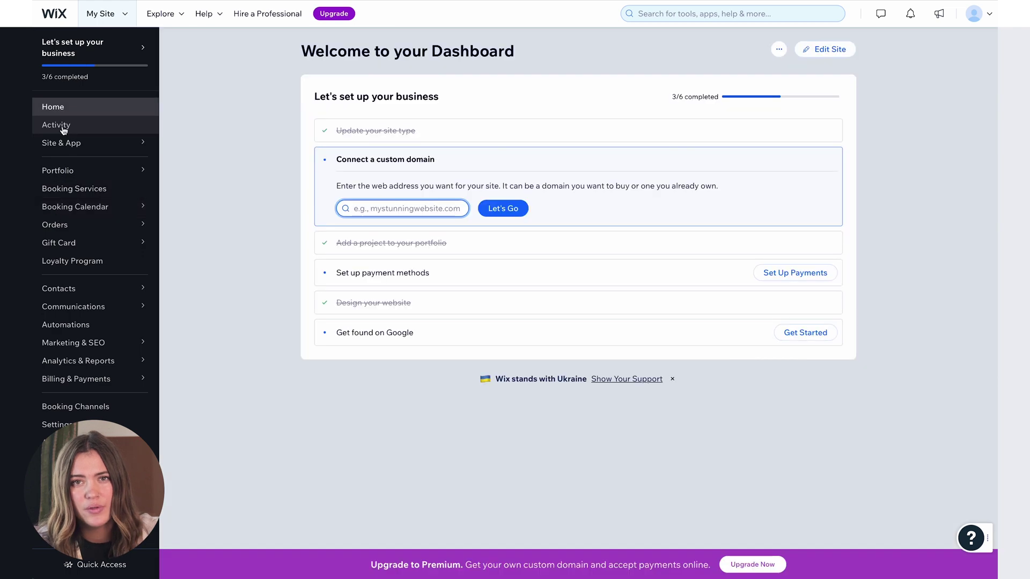
{"action": "left_click", "coordinate": [62, 127]}
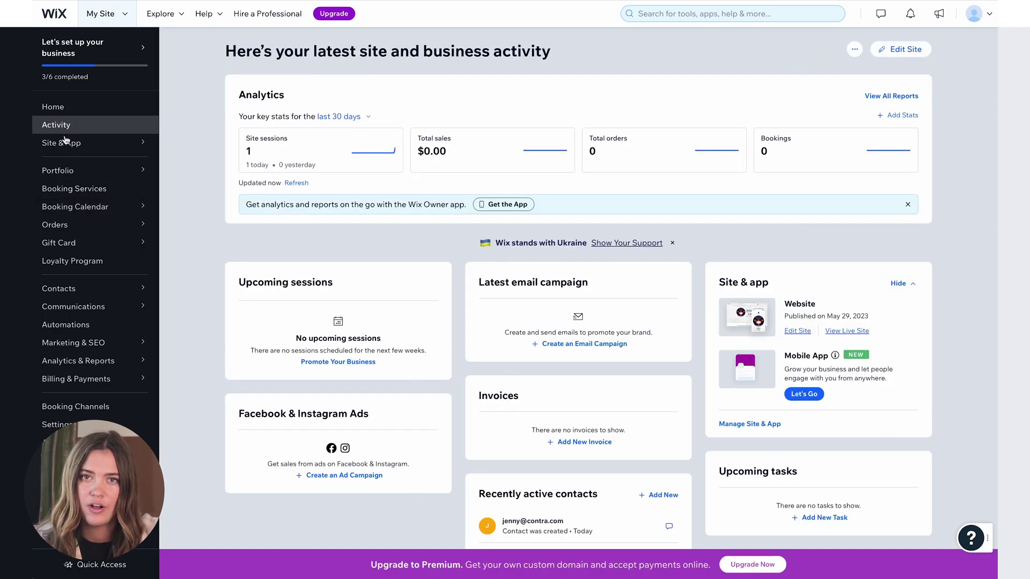
{"action": "left_click", "coordinate": [65, 142]}
{"action": "left_click", "coordinate": [65, 179]}
{"action": "left_click", "coordinate": [75, 197]}
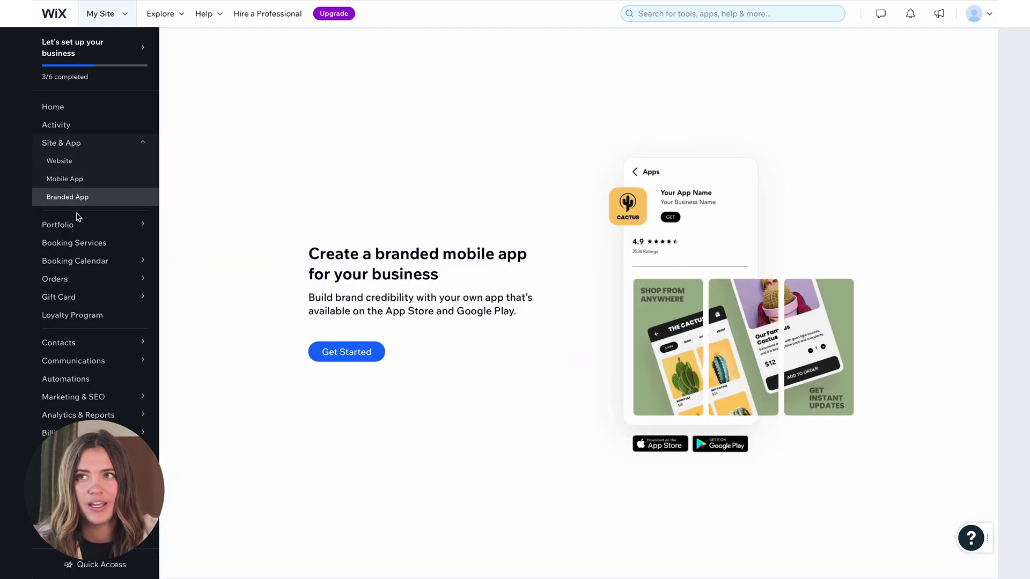
{"action": "left_click", "coordinate": [76, 224]}
{"action": "left_click", "coordinate": [82, 206]}
{"action": "left_click", "coordinate": [84, 224]}
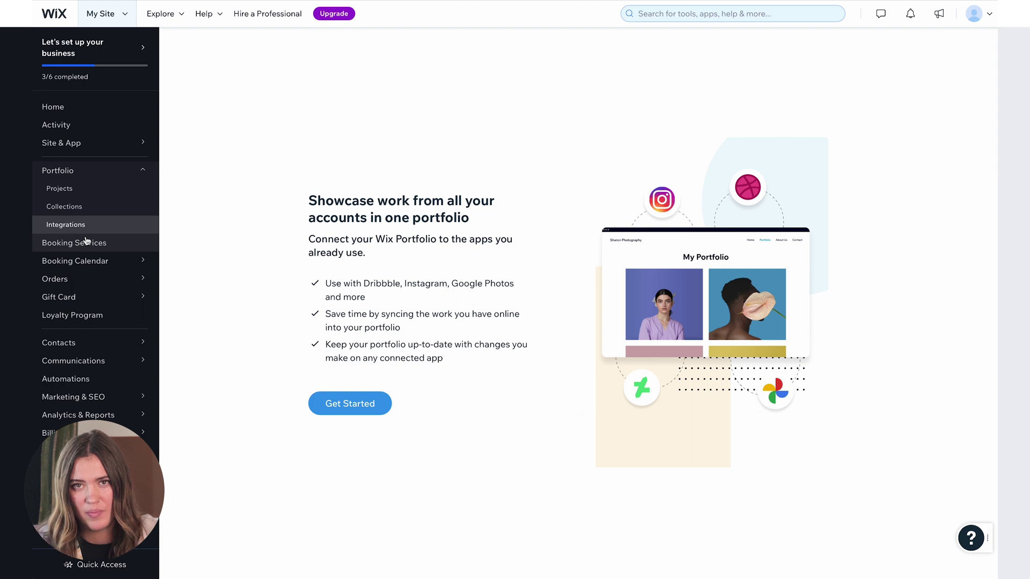
- Look through Booking services, calendar, staff schedule, bookings apps, orders, gift cards and Loyalty Program
{"action": "left_click", "coordinate": [85, 242]}
{"action": "left_click", "coordinate": [92, 205]}
{"action": "left_click", "coordinate": [98, 261]}
{"action": "left_click", "coordinate": [100, 279]}
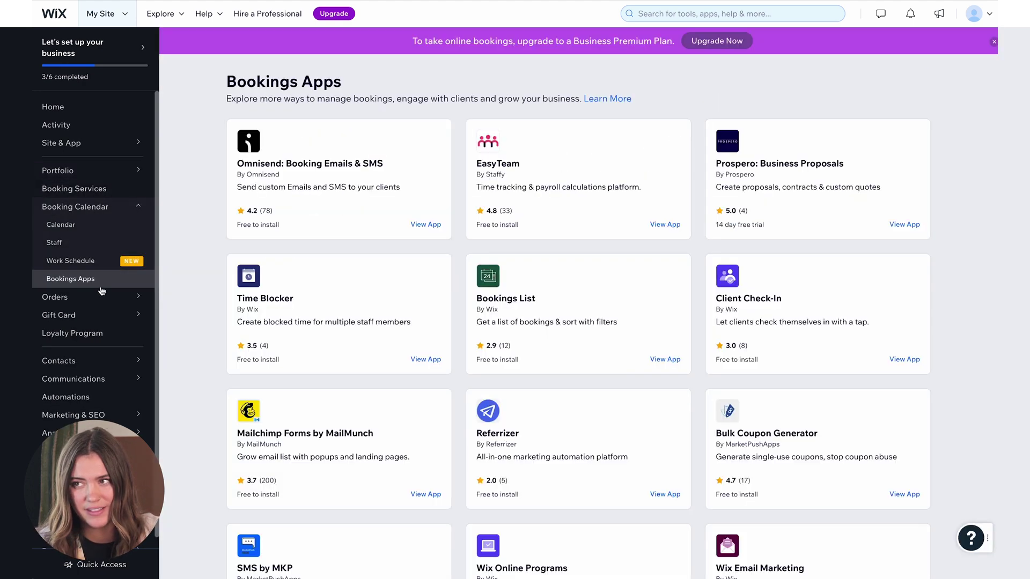
{"action": "left_click", "coordinate": [102, 292]}
{"action": "left_click", "coordinate": [80, 260]}
{"action": "left_click", "coordinate": [101, 295]}
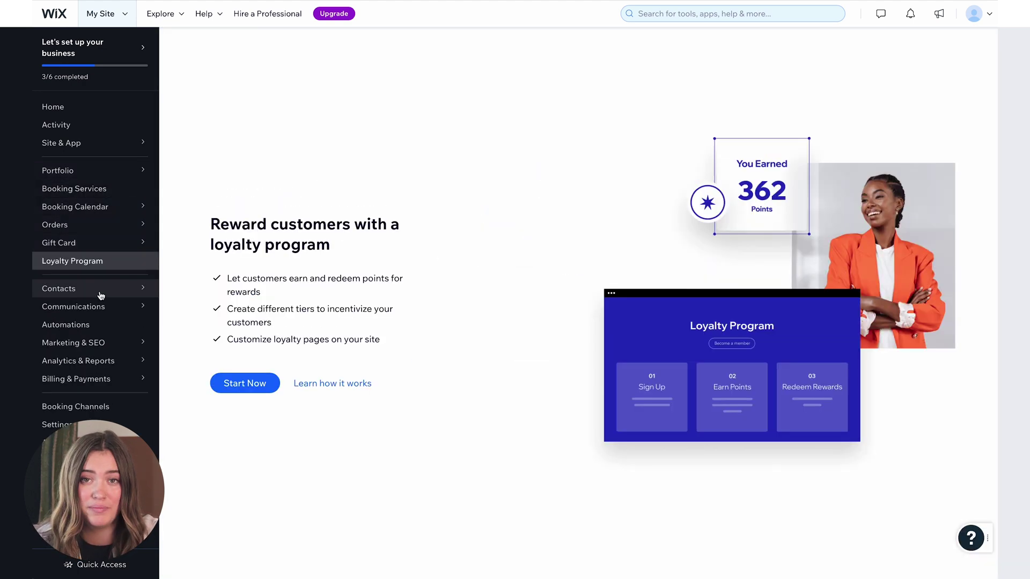
- Go through the Contacts pages: segments, site members, Workflows, tasks and inbox
{"action": "left_click", "coordinate": [101, 296]}
{"action": "left_click", "coordinate": [101, 324]}
{"action": "left_click", "coordinate": [101, 342]}
{"action": "left_click", "coordinate": [101, 360]}
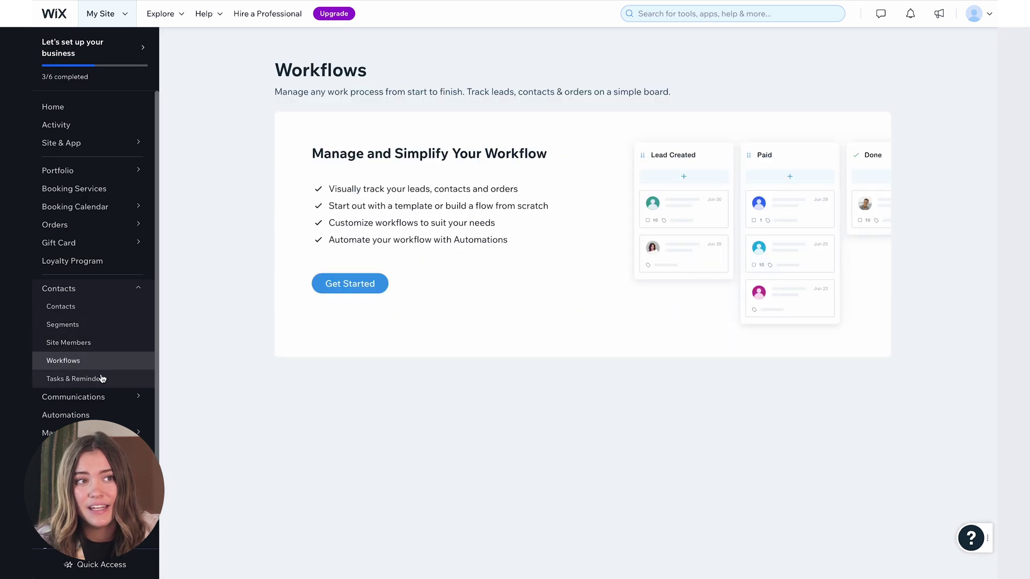
{"action": "left_click", "coordinate": [100, 379]}
{"action": "left_click", "coordinate": [101, 397]}
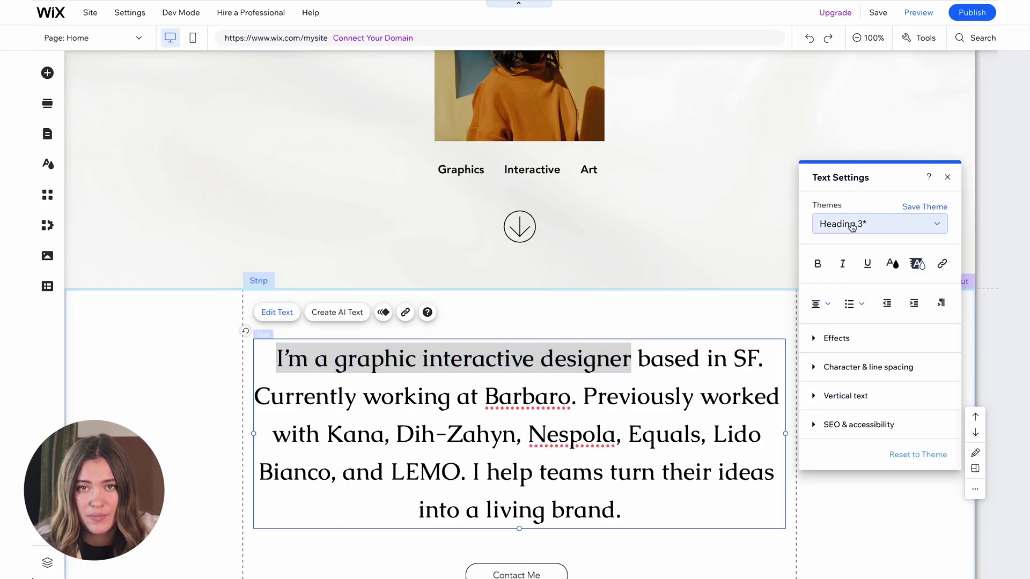
- Apply the Heading 1 and Heading 4 text themes and paste the new introduction paragraph
{"action": "left_click", "coordinate": [850, 223]}
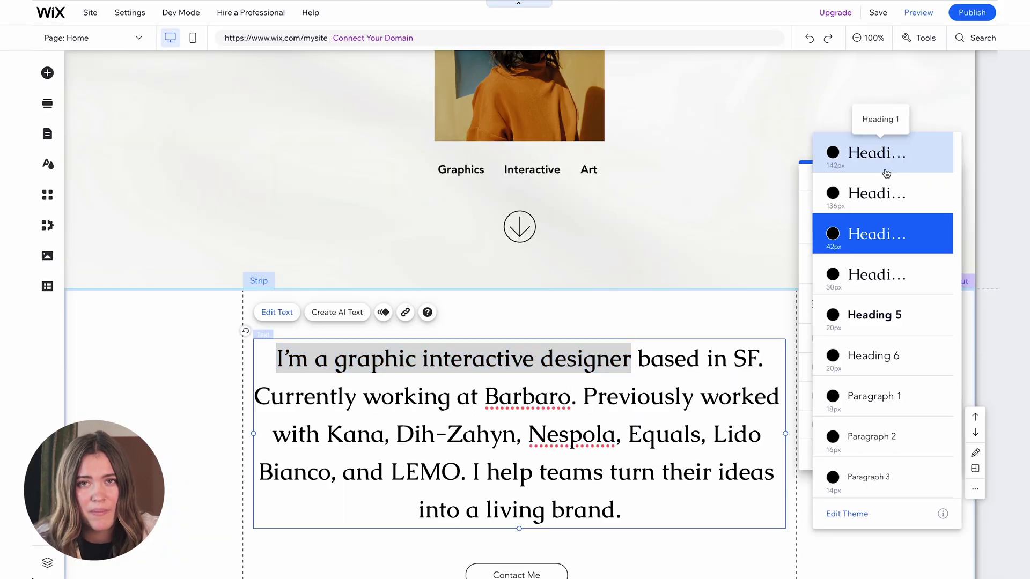
{"action": "left_click", "coordinate": [886, 168]}
{"action": "scroll", "coordinate": [754, 311], "scroll_direction": "down", "scroll_amount": 3}
{"action": "left_click", "coordinate": [879, 223]}
{"action": "left_click", "coordinate": [874, 357]}
{"action": "key", "text": "ctrl+a"}
{"action": "type", "text": "I'm Jenny, a Brand and Product Designer with a focus on User Research. I take an iterative approach to design, ensuring that every project starts with thorough research to create the best possible outcome for my clients. Let's work together!"}
{"action": "scroll", "coordinate": [553, 256], "scroll_direction": "up", "scroll_amount": 6}
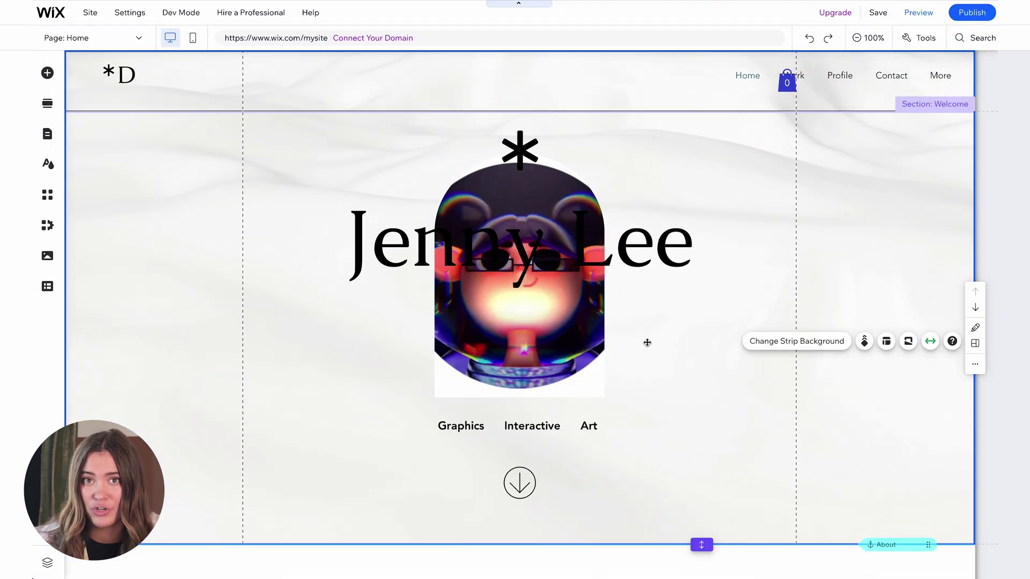
- Move the round portrait to the left and shift the Jenny Lee heading right
{"action": "left_click", "coordinate": [557, 292]}
{"action": "left_click_drag", "start_coordinate": [605, 277], "coordinate": [628, 276]}
{"action": "left_click_drag", "start_coordinate": [579, 321], "coordinate": [404, 322]}
{"action": "mouse_move", "coordinate": [544, 256]}
{"action": "left_mouse_down"}
{"action": "mouse_move", "coordinate": [660, 255]}
{"action": "mouse_move", "coordinate": [644, 263]}
{"action": "left_mouse_up"}
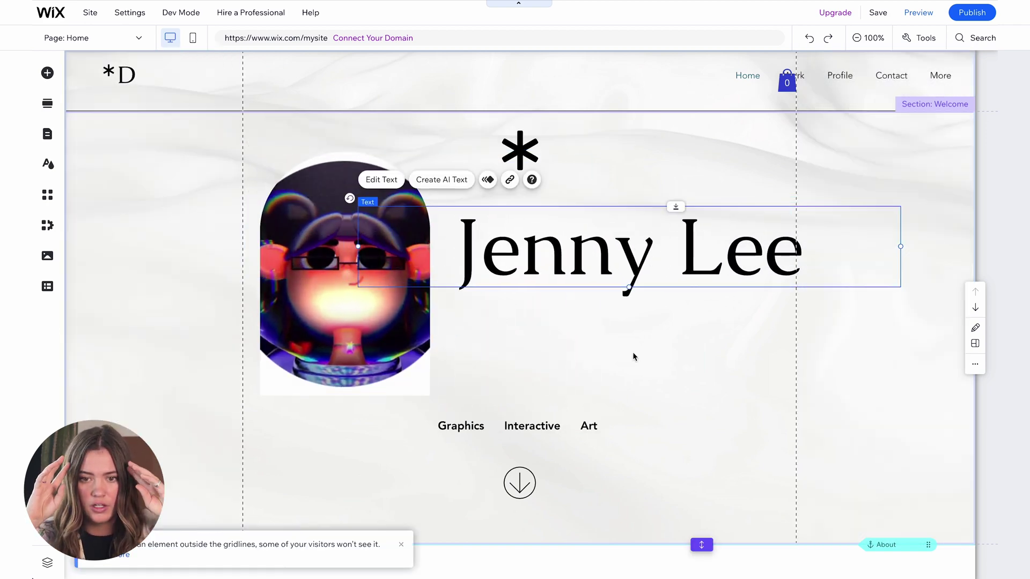
- Adjust the Jenny Lee heading's line break and place the asterisk beside Lee
{"action": "double_click", "coordinate": [659, 252]}
{"action": "key", "text": "BackSpace"}
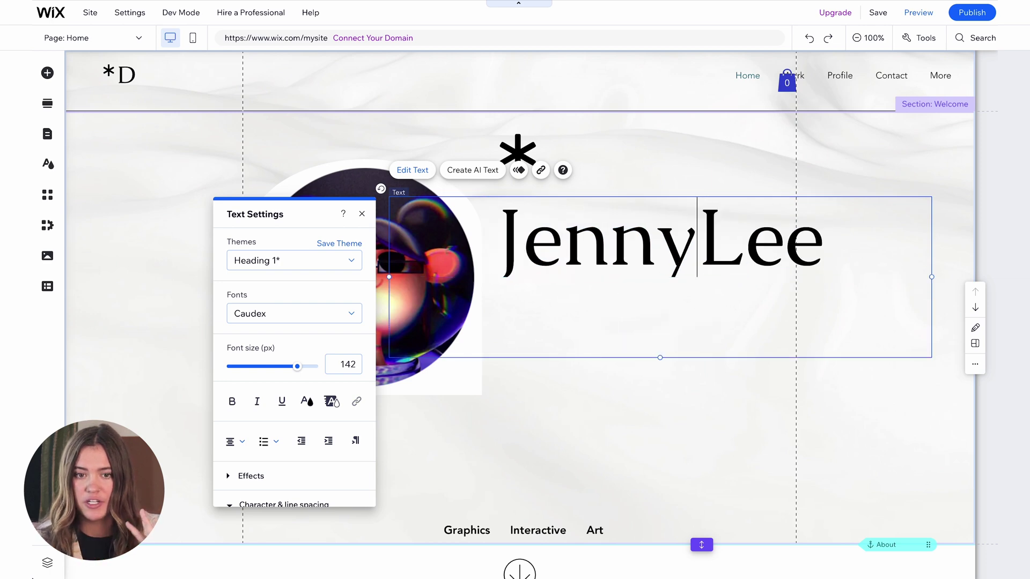
{"action": "left_click", "coordinate": [728, 411]}
{"action": "left_click_drag", "start_coordinate": [518, 151], "coordinate": [723, 327]}
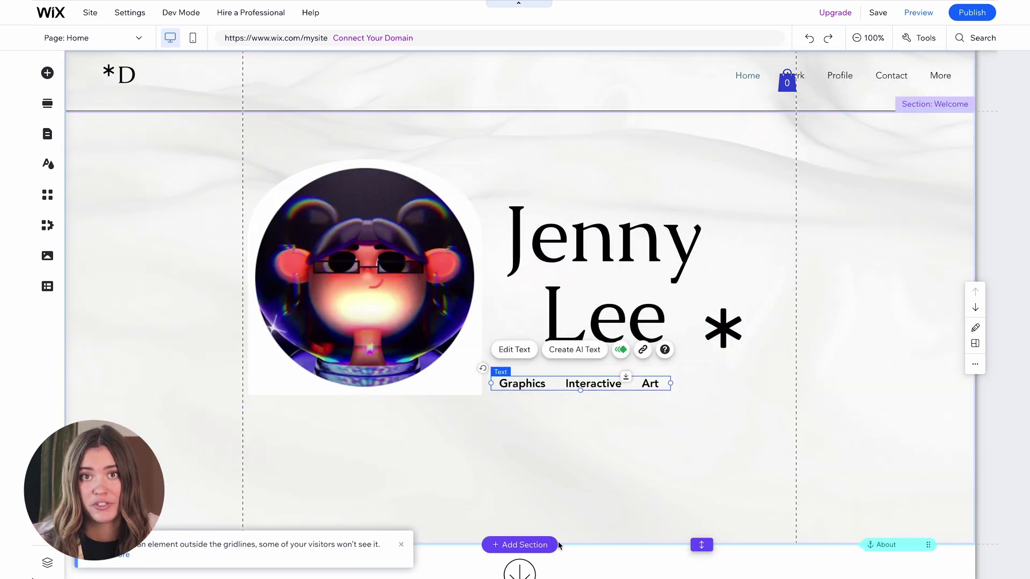
{"action": "left_click", "coordinate": [634, 487]}
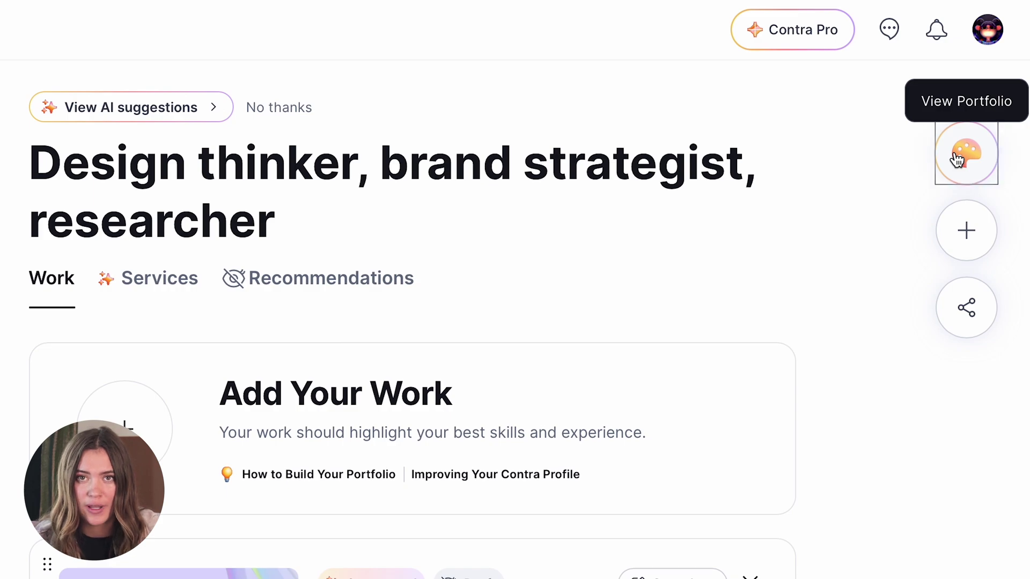
- View the published portfolio site and scroll through its content
{"action": "left_click", "coordinate": [956, 158]}
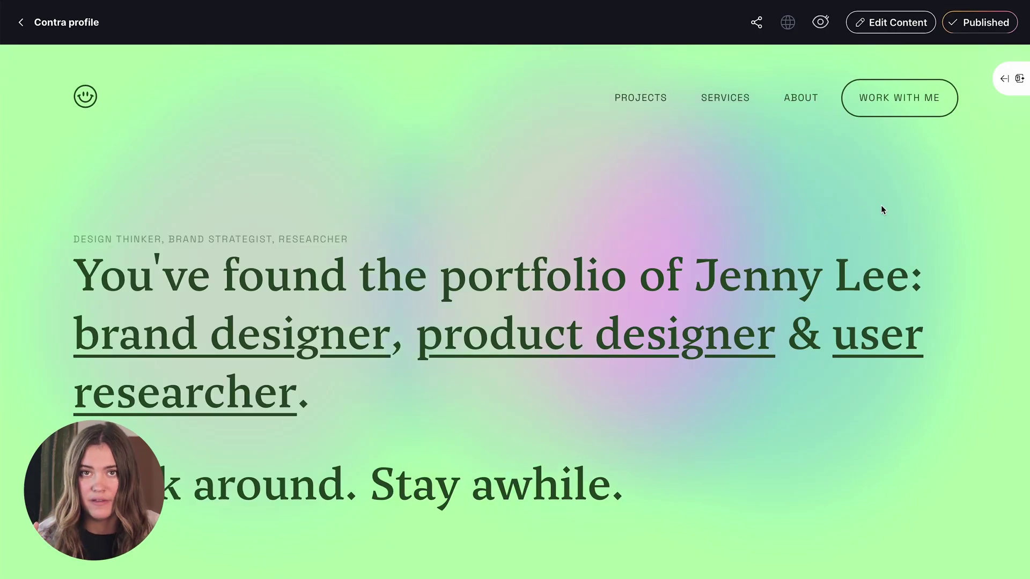
{"action": "scroll", "coordinate": [881, 209], "scroll_direction": "down", "scroll_amount": 10}
{"action": "scroll", "coordinate": [881, 210], "scroll_direction": "down", "scroll_amount": 15}
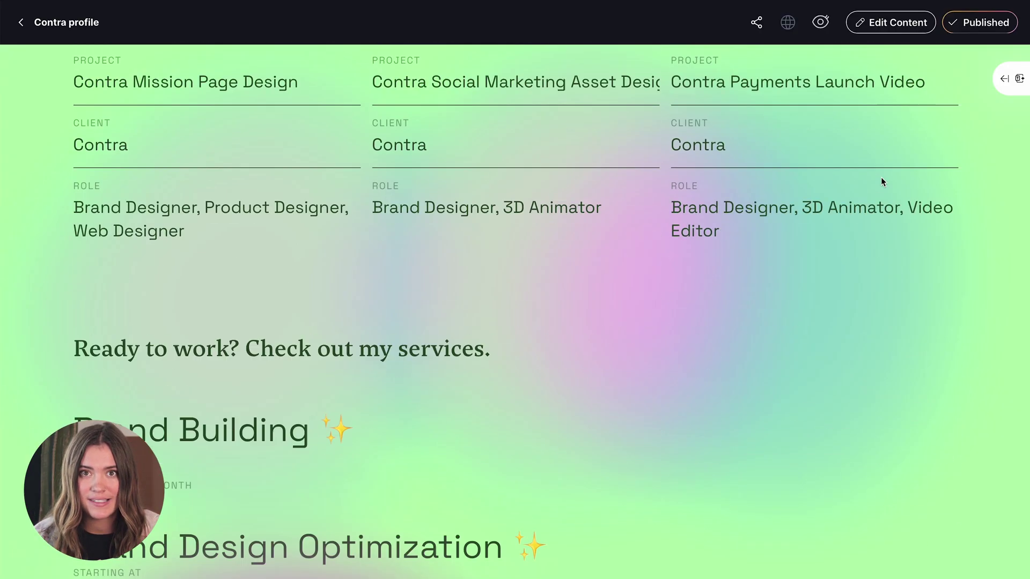
{"action": "scroll", "coordinate": [881, 182], "scroll_direction": "down", "scroll_amount": 5}
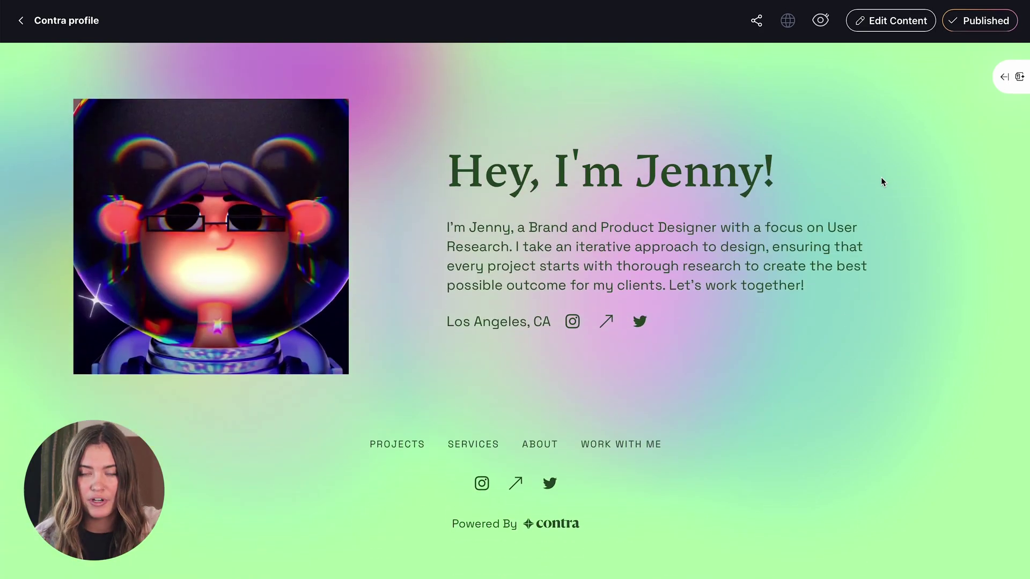
{"action": "scroll", "coordinate": [881, 182], "scroll_direction": "up", "scroll_amount": 15}
{"action": "scroll", "coordinate": [881, 181], "scroll_direction": "up", "scroll_amount": 10}
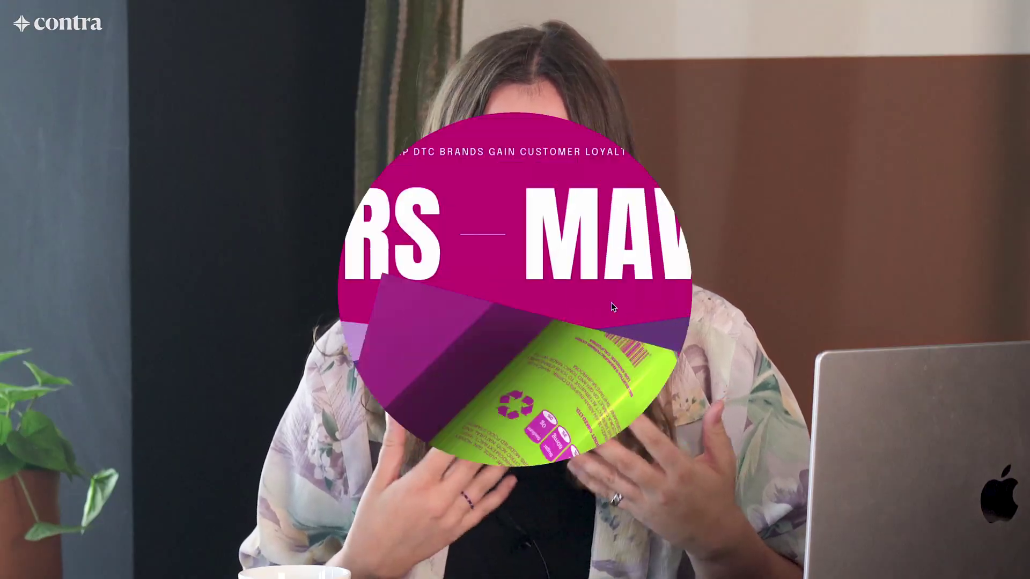
{"action": "scroll", "coordinate": [611, 302], "scroll_direction": "down", "scroll_amount": 8}
{"action": "scroll", "coordinate": [611, 304], "scroll_direction": "down", "scroll_amount": 8}
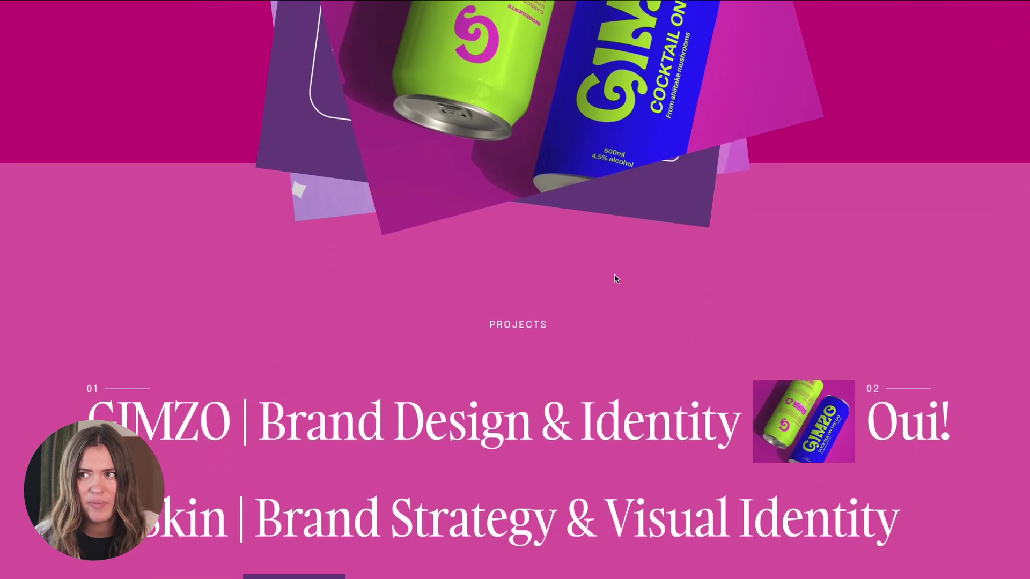
{"action": "scroll", "coordinate": [613, 279], "scroll_direction": "down", "scroll_amount": 6}
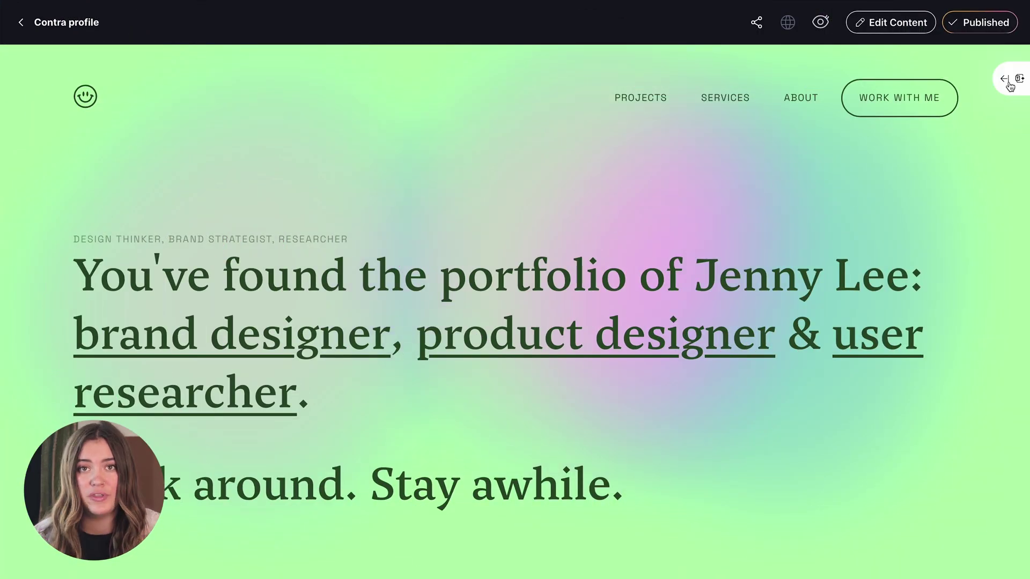
- Try the Paris template, then switch the portfolio to the Madrid template
{"action": "left_click", "coordinate": [1010, 85]}
{"action": "mouse_move", "coordinate": [922, 200]}
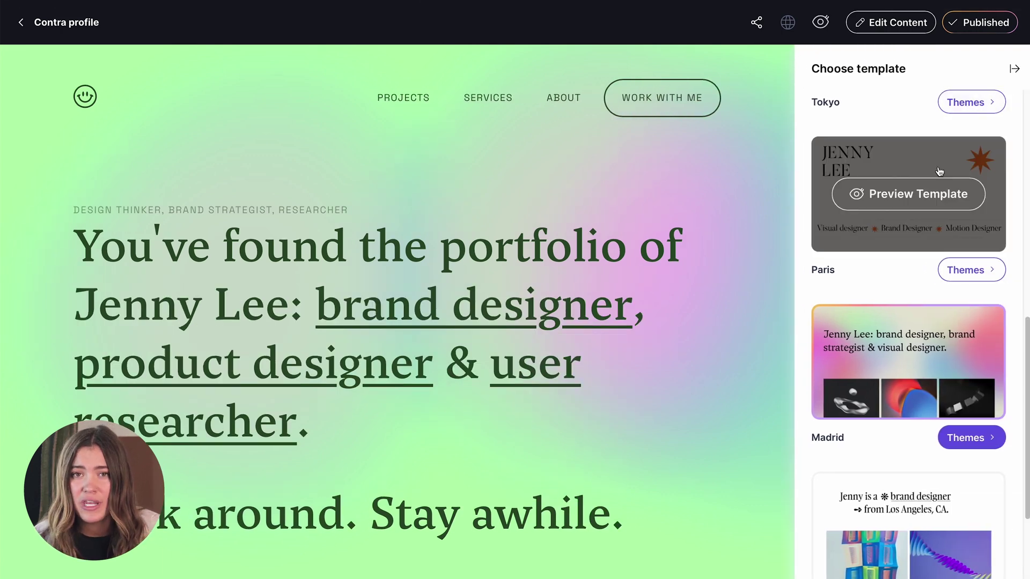
{"action": "left_click", "coordinate": [923, 198]}
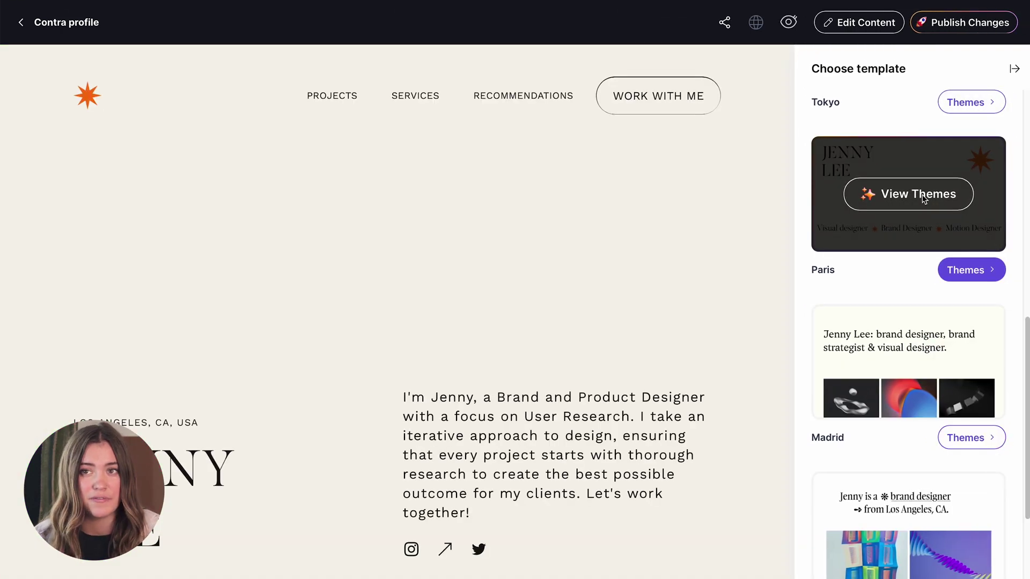
{"action": "scroll", "coordinate": [922, 199], "scroll_direction": "down", "scroll_amount": 2}
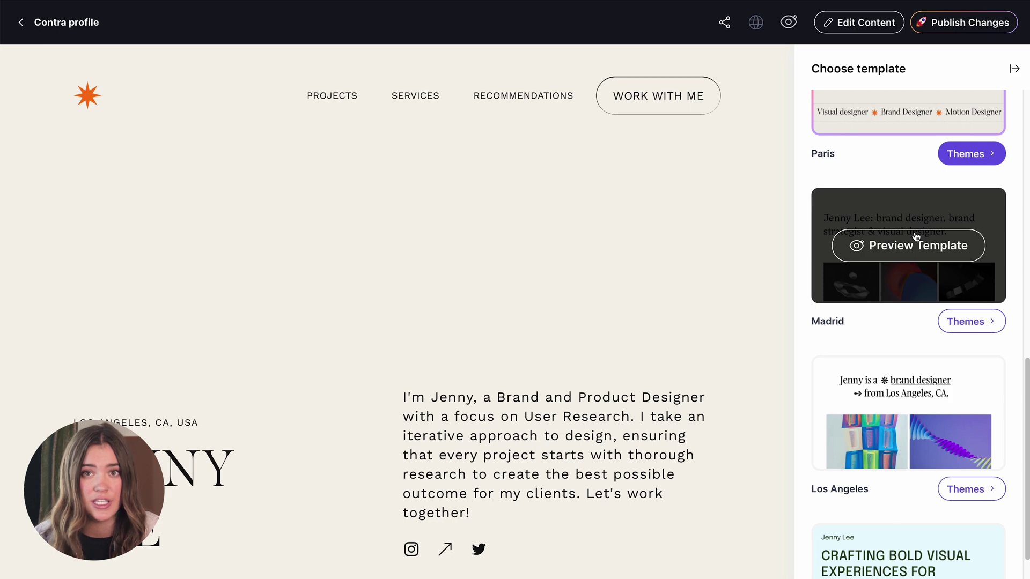
{"action": "left_click", "coordinate": [915, 237]}
- In the Theme Editor, set the headline font to Cabinet and the page text to light blue
{"action": "left_click", "coordinate": [915, 236]}
{"action": "left_click", "coordinate": [962, 207]}
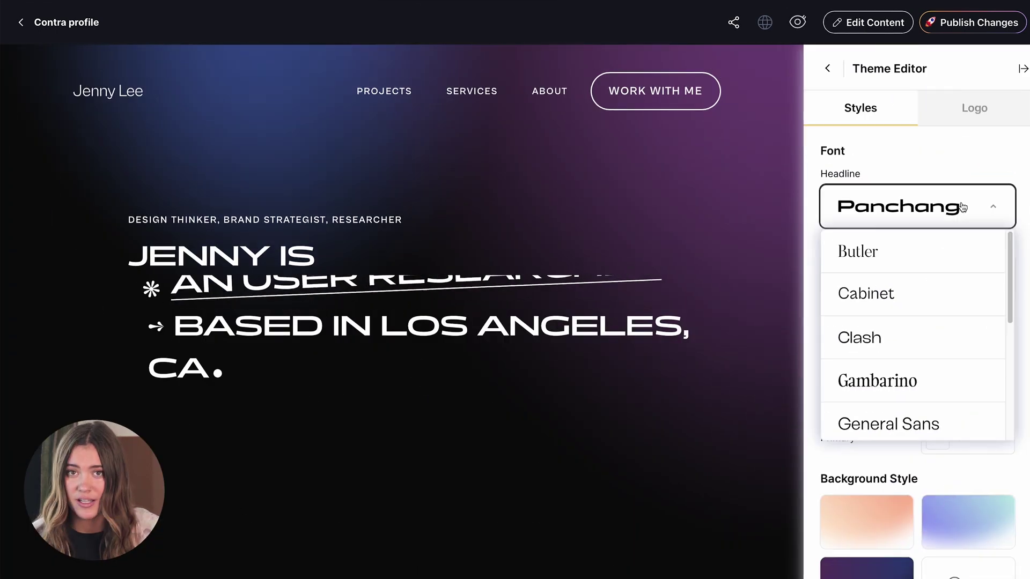
{"action": "left_click", "coordinate": [929, 298]}
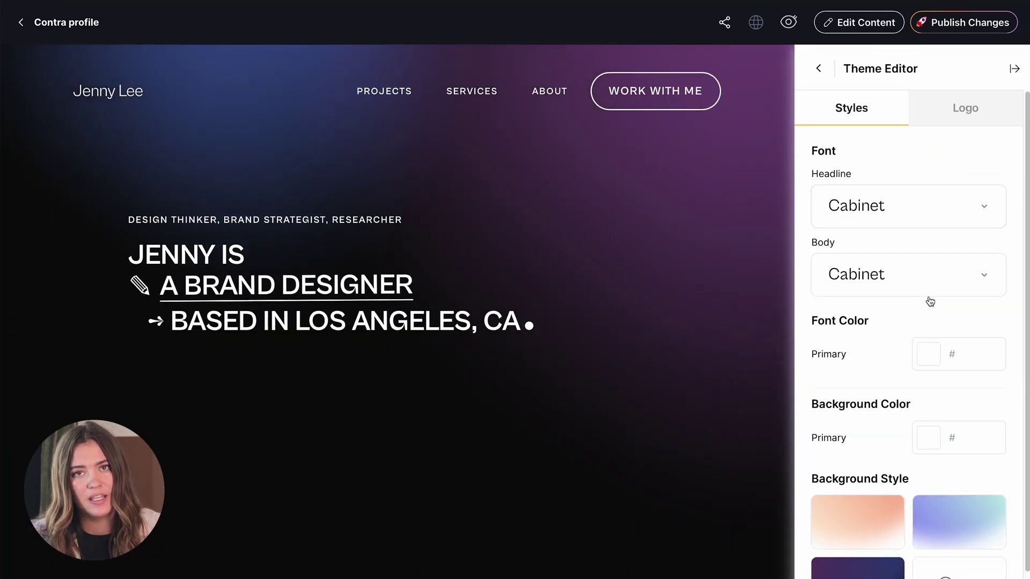
{"action": "left_click", "coordinate": [928, 354]}
{"action": "left_click", "coordinate": [715, 348]}
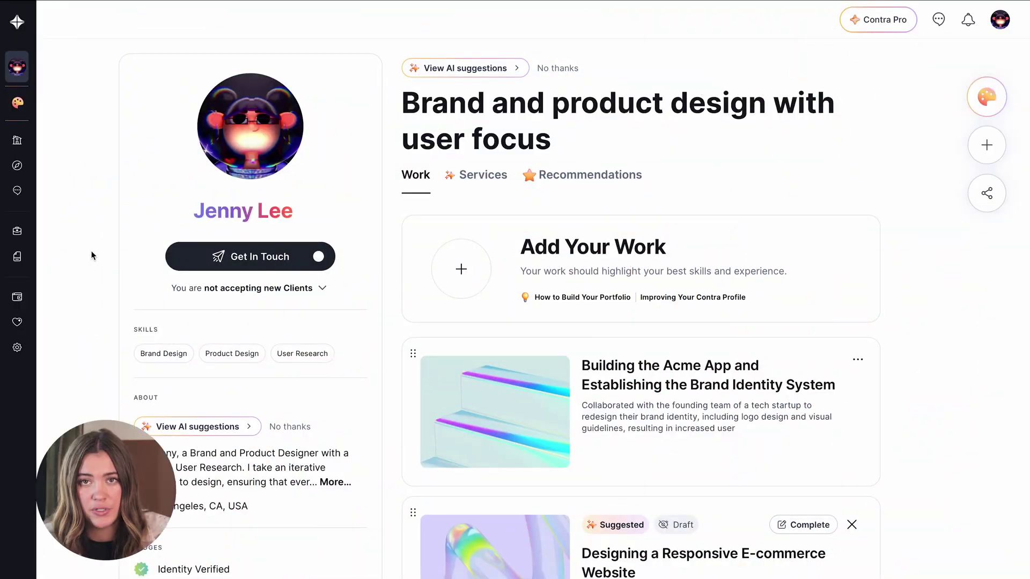
- Open the Opportunities job listings and scroll through them
{"action": "left_click", "coordinate": [52, 238]}
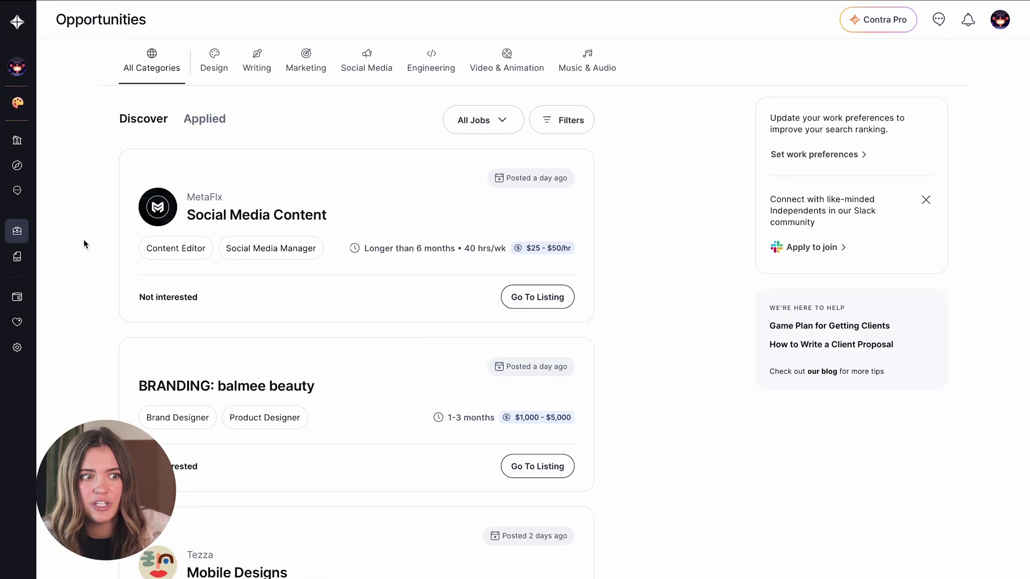
{"action": "scroll", "coordinate": [83, 244], "scroll_direction": "down", "scroll_amount": 10}
{"action": "scroll", "coordinate": [83, 243], "scroll_direction": "up", "scroll_amount": 8}
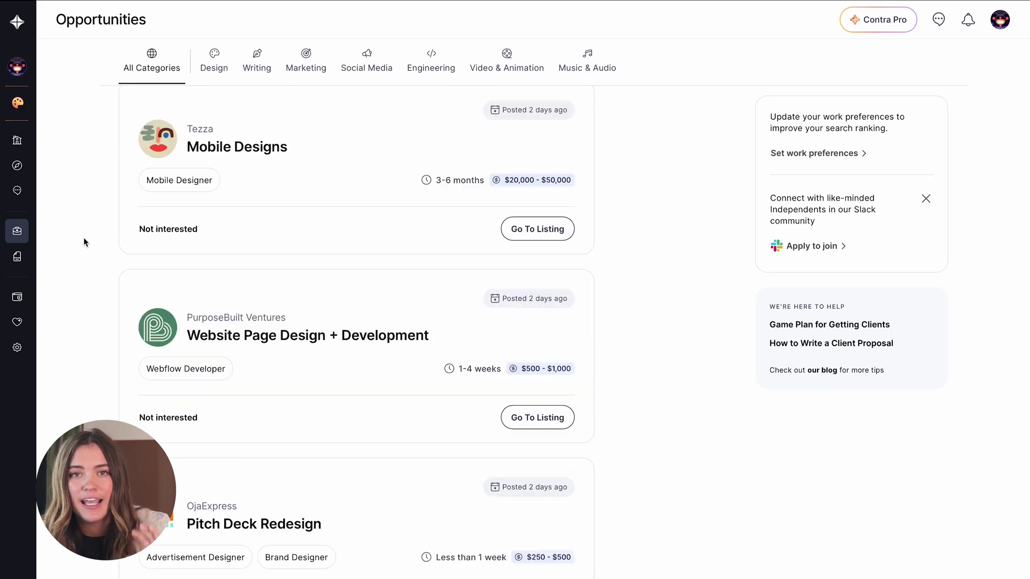
{"action": "scroll", "coordinate": [83, 243], "scroll_direction": "up", "scroll_amount": 1}
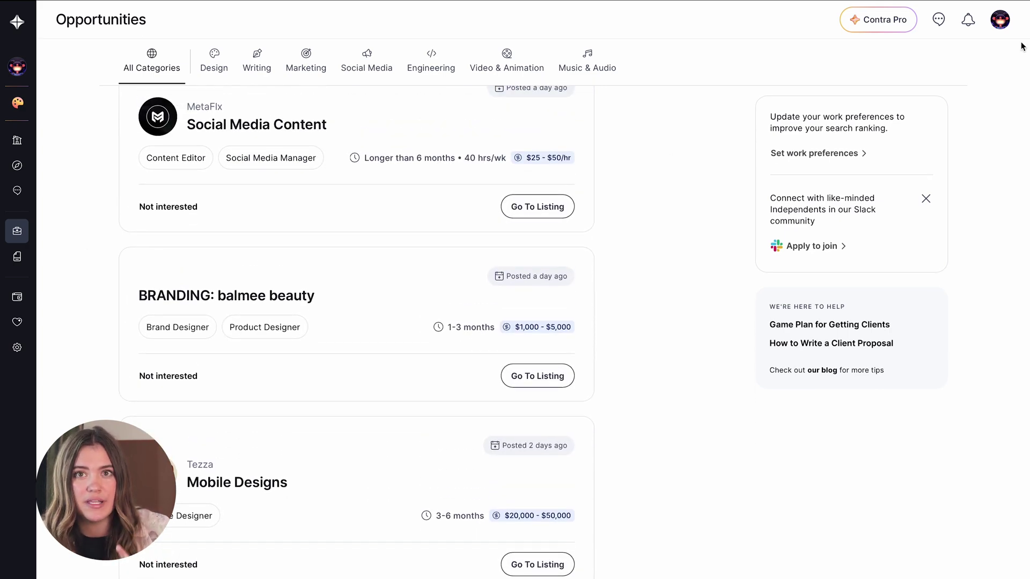
- Open Work Preferences from the account menu and type 'obe in' into the Tools field
{"action": "left_click", "coordinate": [1010, 21]}
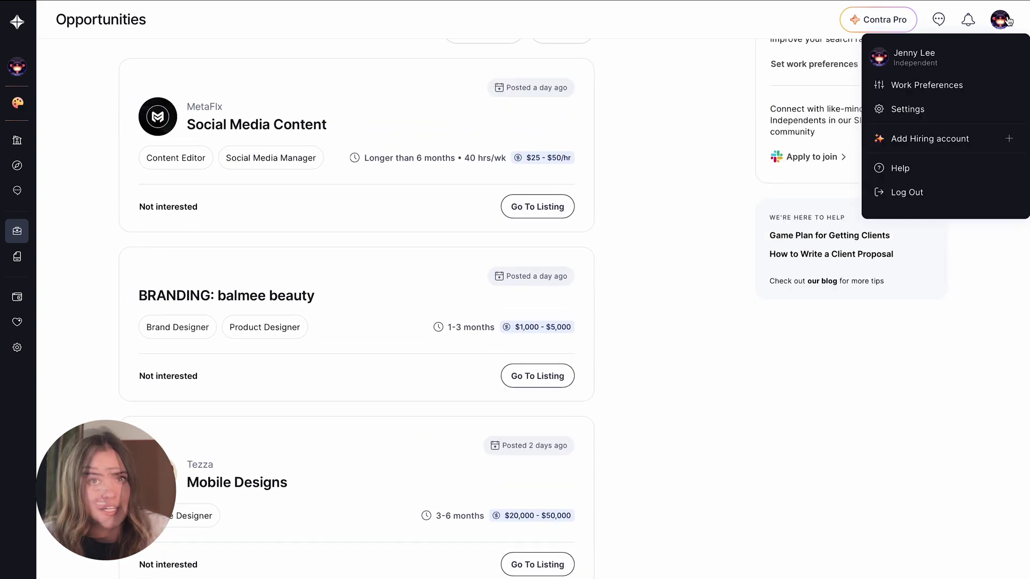
{"action": "left_click", "coordinate": [948, 85]}
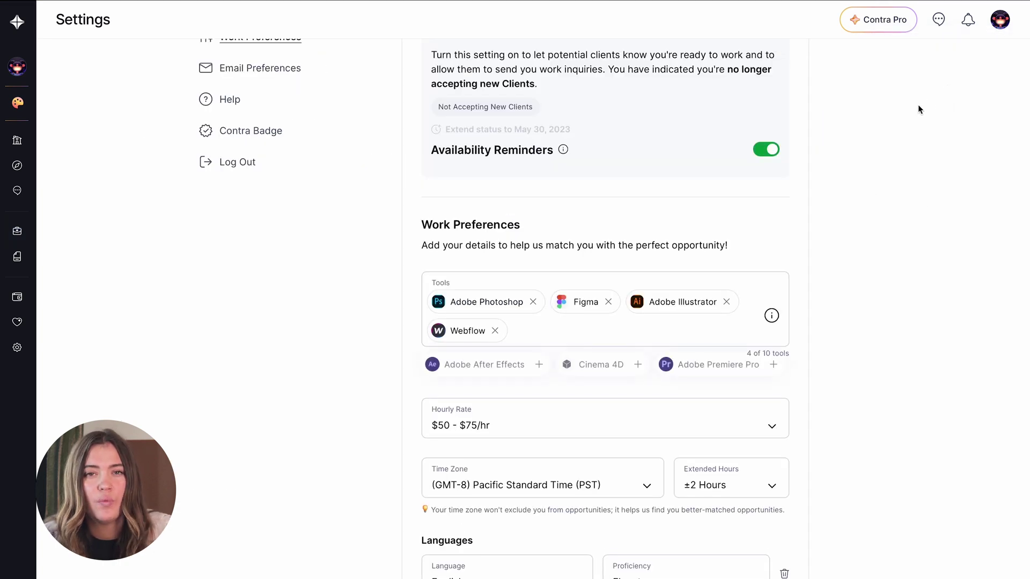
{"action": "scroll", "coordinate": [918, 104], "scroll_direction": "up", "scroll_amount": 2}
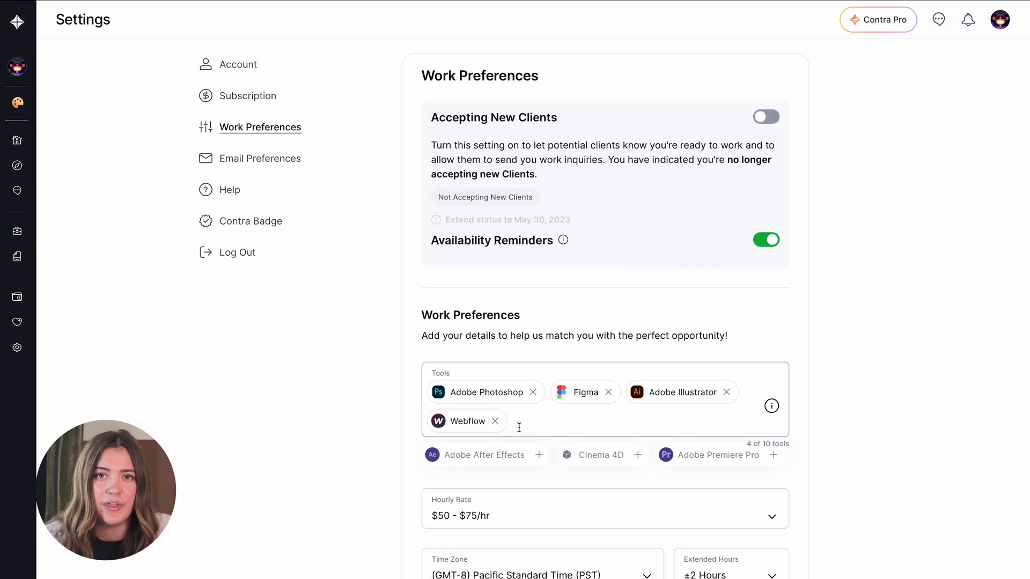
{"action": "type", "text": "obe i"}
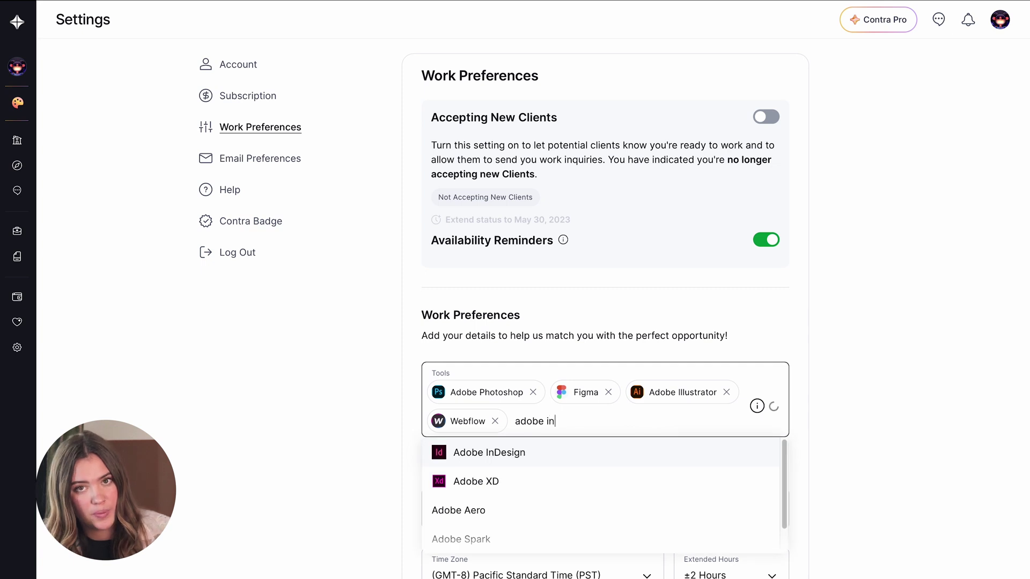
{"action": "type", "text": "n"}
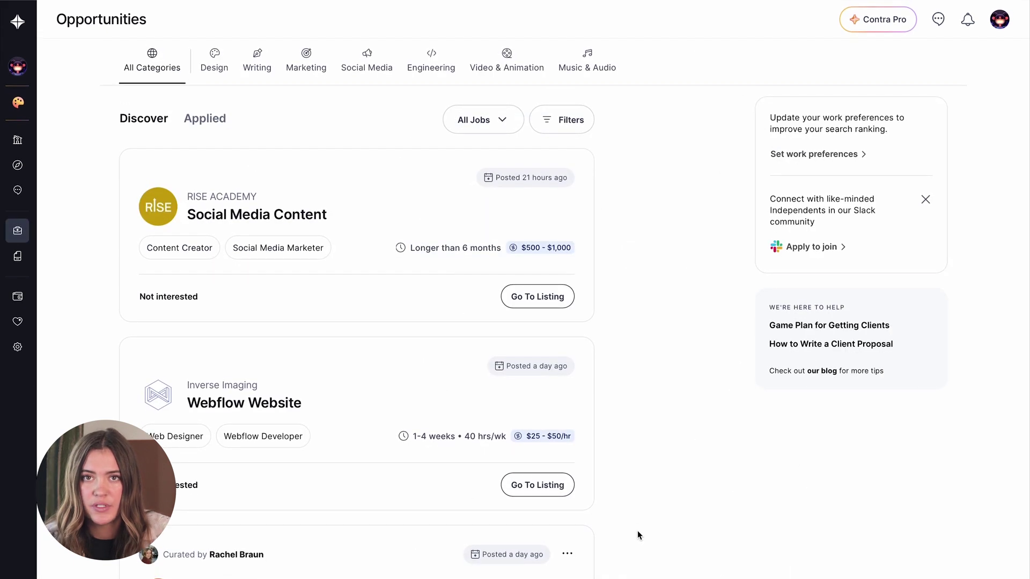
- Filter jobs by Design, Writing, Marketing, Engineering, then Video & Animation
{"action": "left_click", "coordinate": [215, 64]}
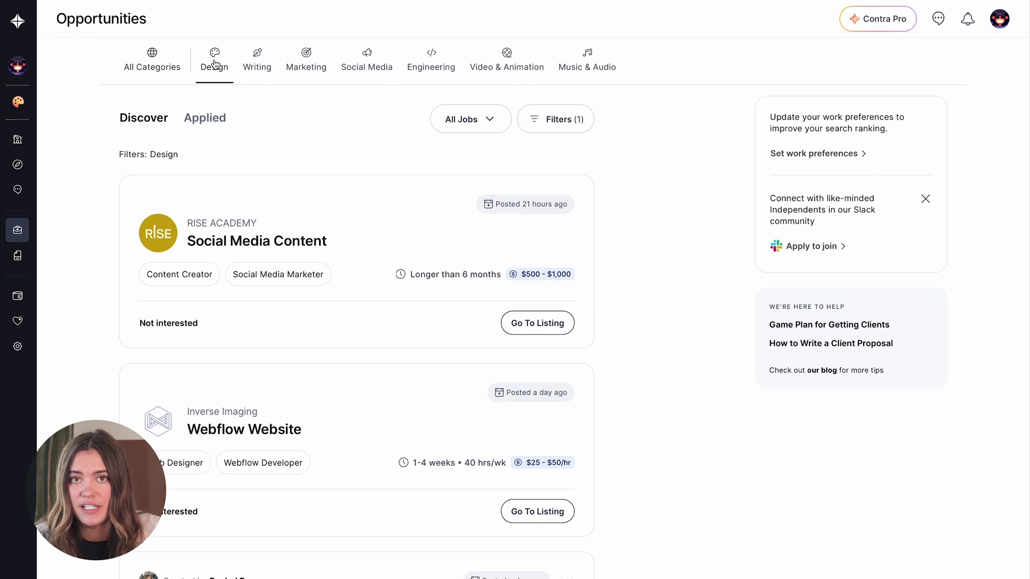
{"action": "left_click", "coordinate": [256, 65]}
{"action": "left_click", "coordinate": [302, 69]}
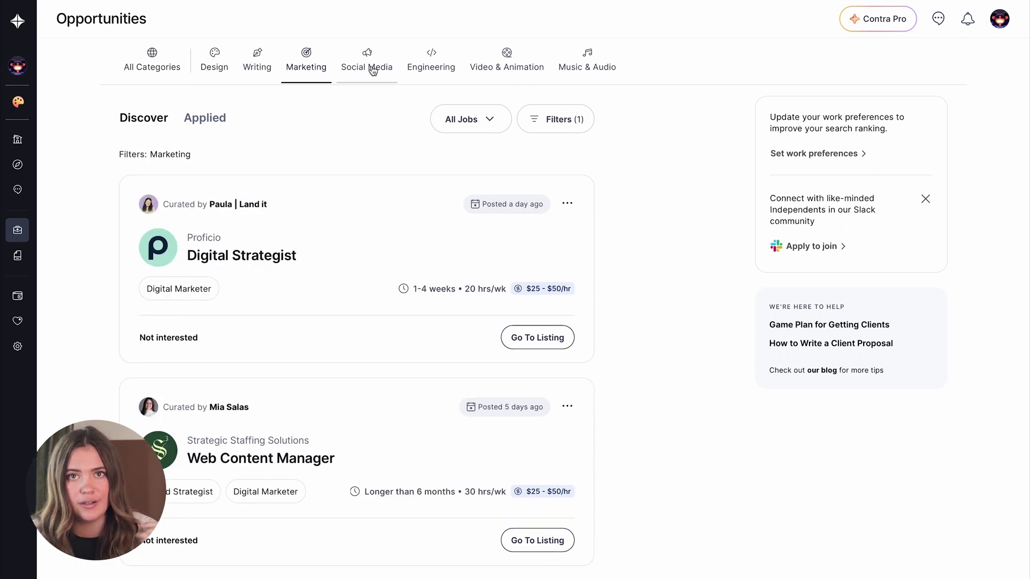
{"action": "left_click", "coordinate": [432, 66]}
{"action": "left_click", "coordinate": [494, 61]}
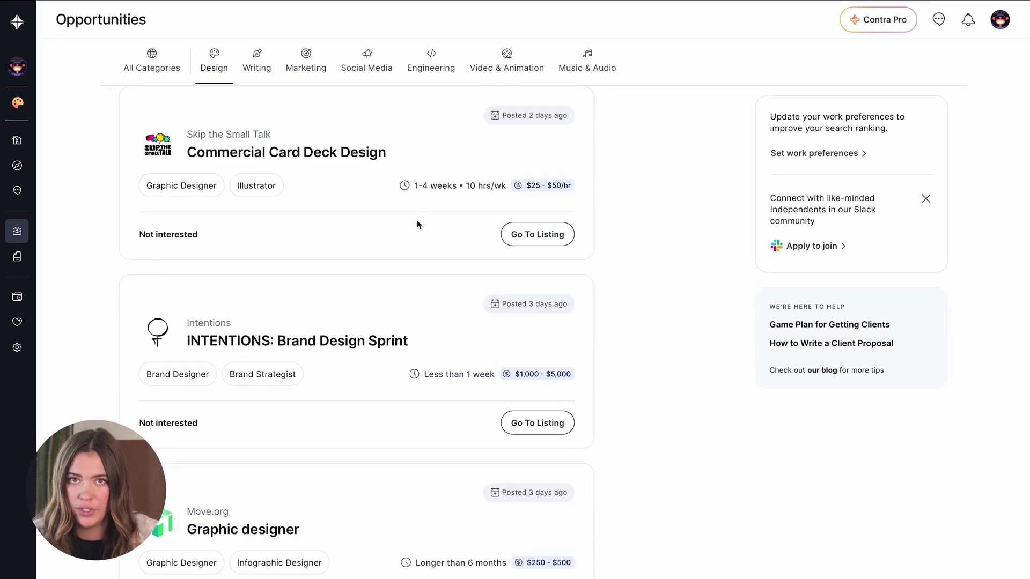
- Open Socialfly's Paid Media Graphic Designer listing and read its requirements and company description
{"action": "scroll", "coordinate": [416, 220], "scroll_direction": "down", "scroll_amount": 6}
{"action": "scroll", "coordinate": [417, 221], "scroll_direction": "down", "scroll_amount": 3}
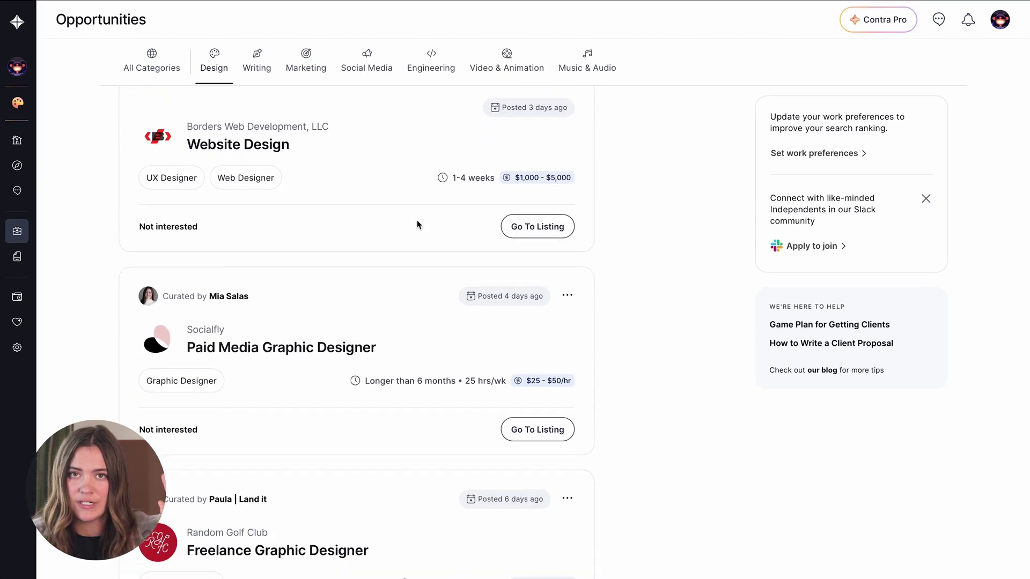
{"action": "left_click", "coordinate": [530, 424]}
{"action": "scroll", "coordinate": [530, 422], "scroll_direction": "down", "scroll_amount": 15}
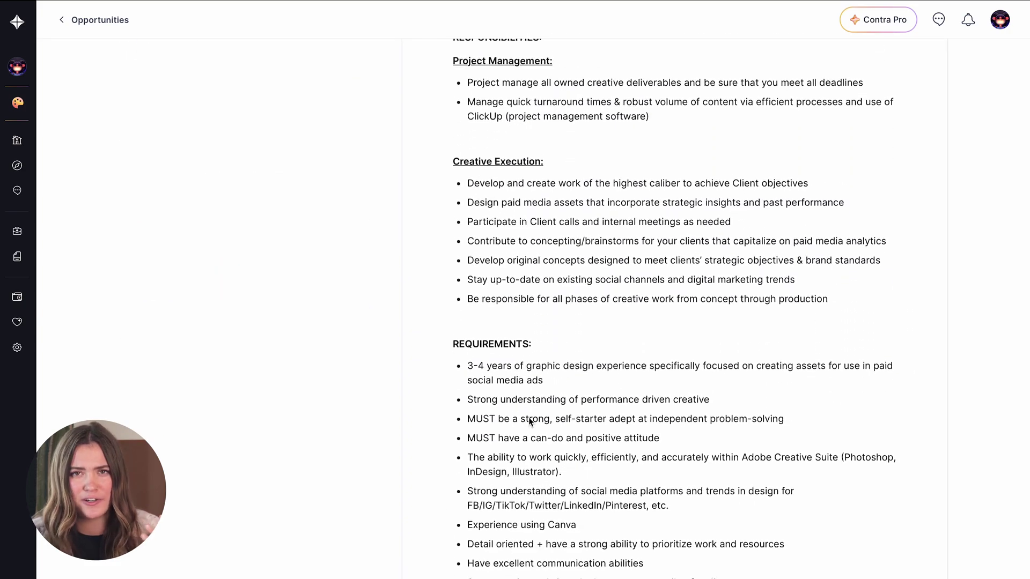
{"action": "scroll", "coordinate": [531, 405], "scroll_direction": "down", "scroll_amount": 1}
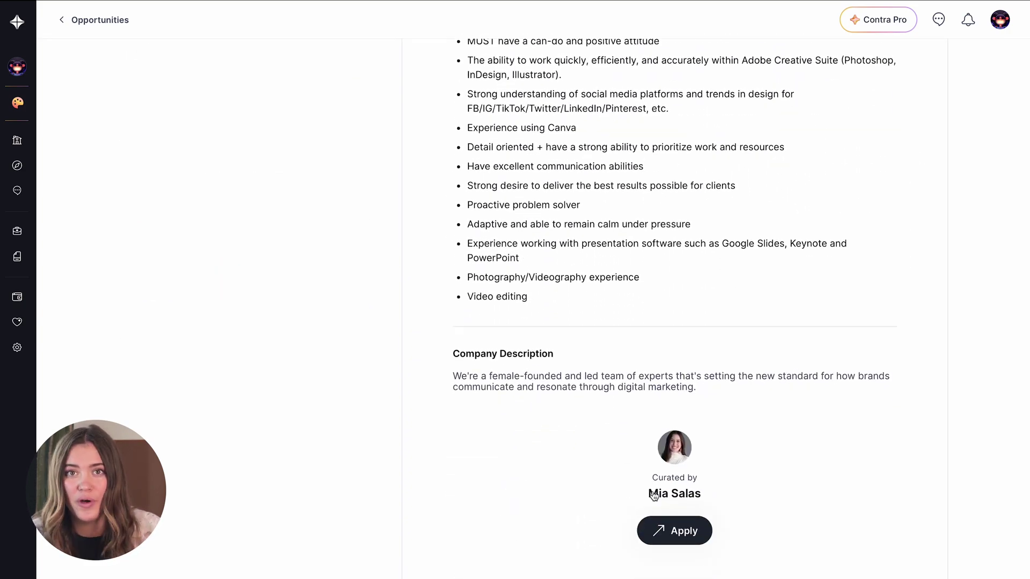